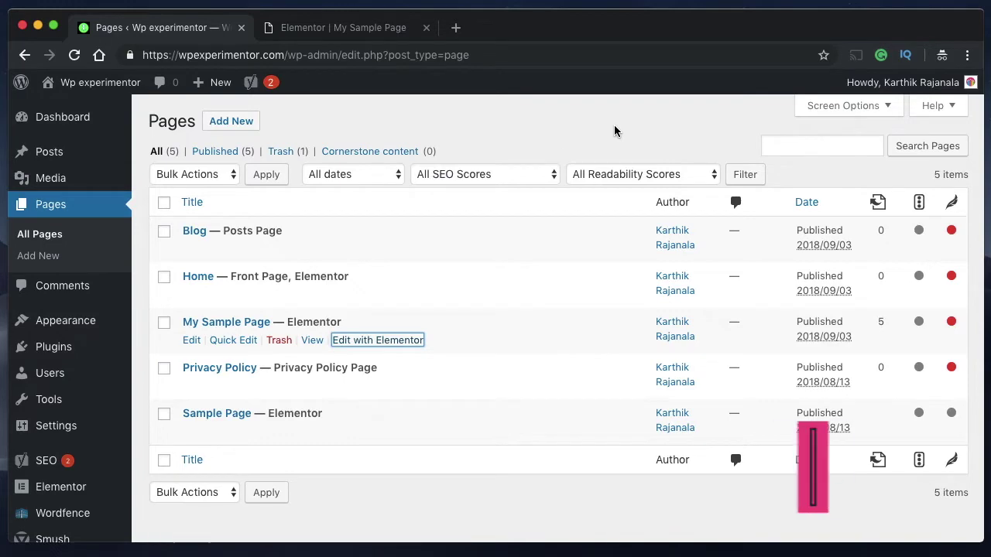
- Launch the Elementor editor for My Sample Page from the Pages list
{"action": "left_click", "coordinate": [550, 137]}
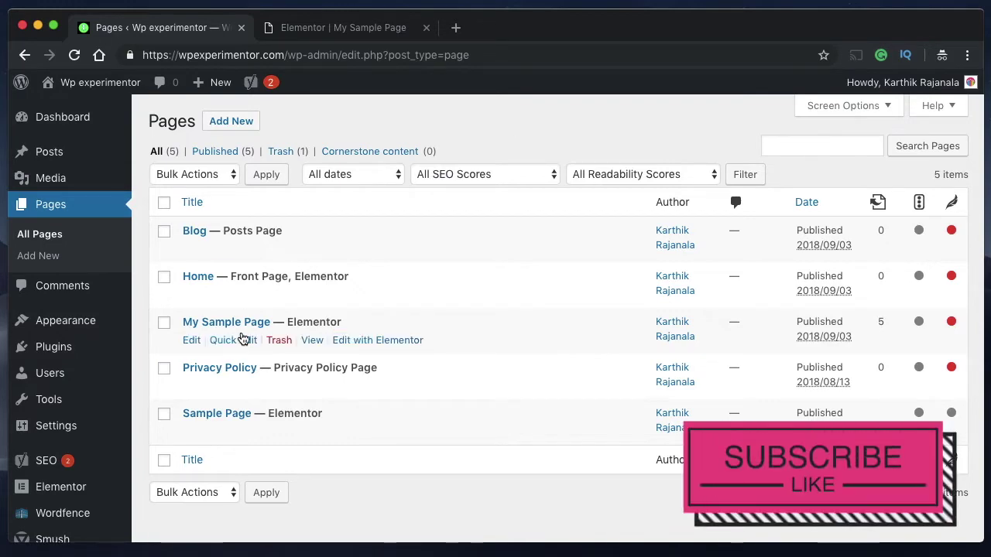
- Scroll through the whole My Sample Page design in Elementor, then return to the Pages tab
{"action": "left_click", "coordinate": [333, 27]}
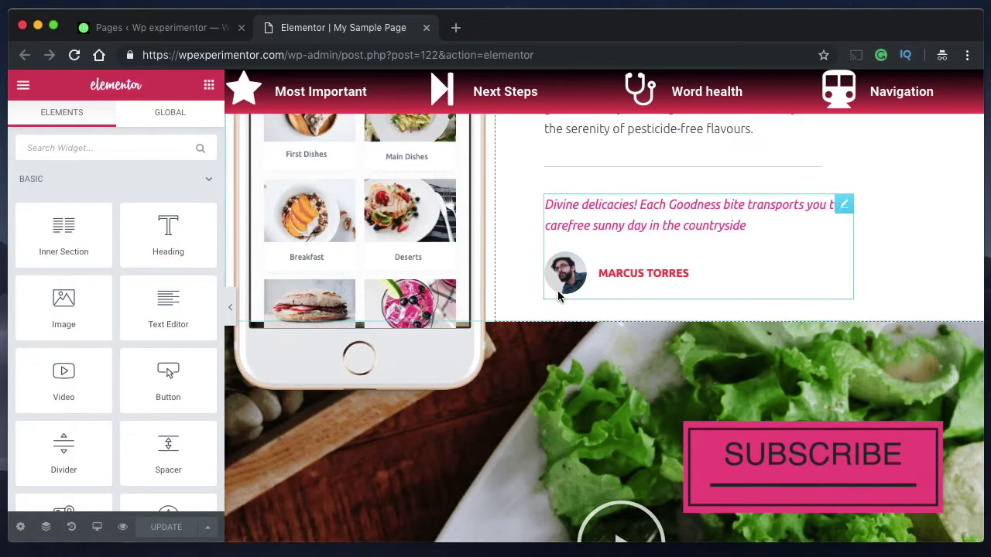
{"action": "scroll", "coordinate": [557, 294], "scroll_direction": "up", "scroll_amount": 5}
{"action": "scroll", "coordinate": [558, 294], "scroll_direction": "up", "scroll_amount": 6}
{"action": "scroll", "coordinate": [557, 294], "scroll_direction": "up", "scroll_amount": 4}
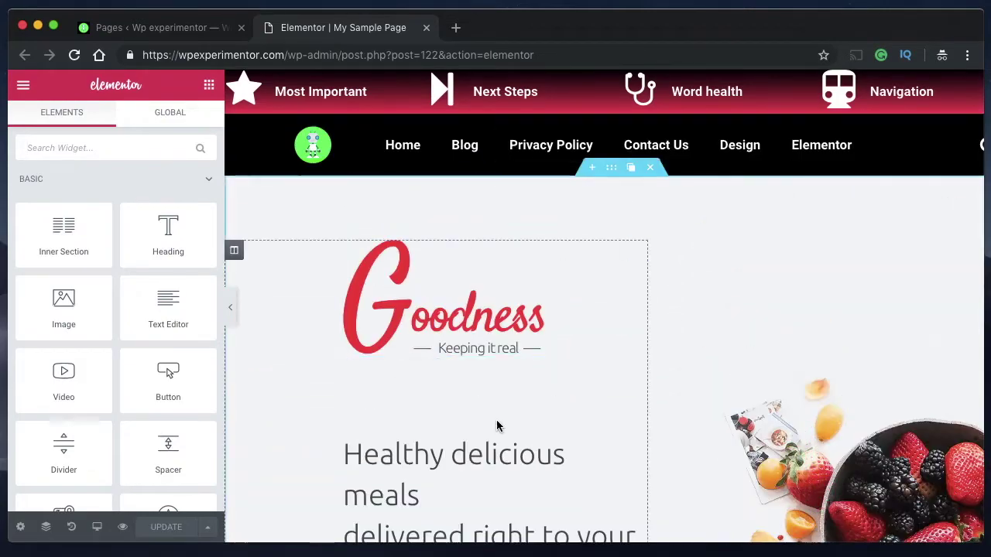
{"action": "scroll", "coordinate": [497, 426], "scroll_direction": "down", "scroll_amount": 10}
{"action": "scroll", "coordinate": [497, 426], "scroll_direction": "down", "scroll_amount": 5}
{"action": "scroll", "coordinate": [497, 425], "scroll_direction": "down", "scroll_amount": 5}
{"action": "scroll", "coordinate": [497, 426], "scroll_direction": "down", "scroll_amount": 5}
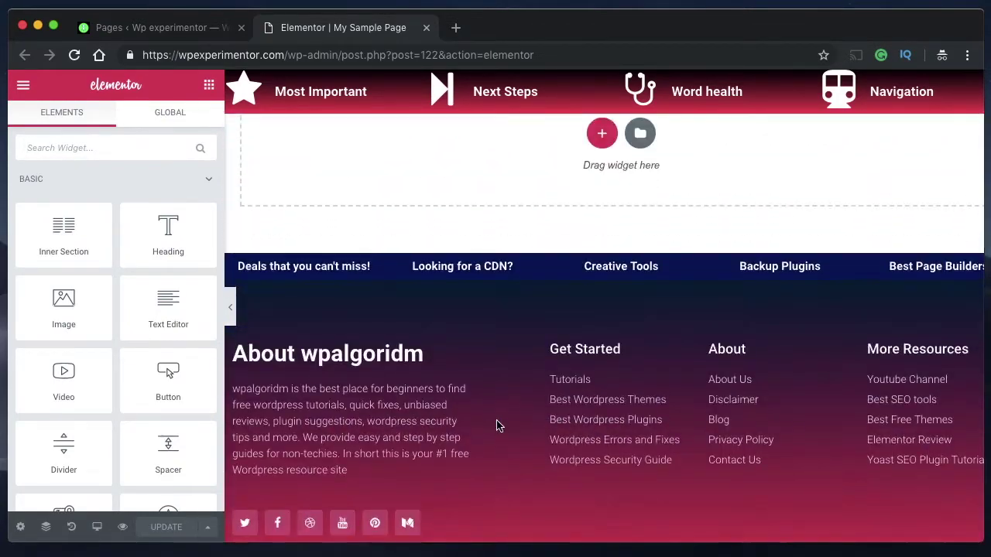
{"action": "scroll", "coordinate": [497, 426], "scroll_direction": "up", "scroll_amount": 1}
{"action": "scroll", "coordinate": [497, 426], "scroll_direction": "up", "scroll_amount": 5}
{"action": "scroll", "coordinate": [497, 426], "scroll_direction": "up", "scroll_amount": 5}
{"action": "scroll", "coordinate": [497, 426], "scroll_direction": "up", "scroll_amount": 5}
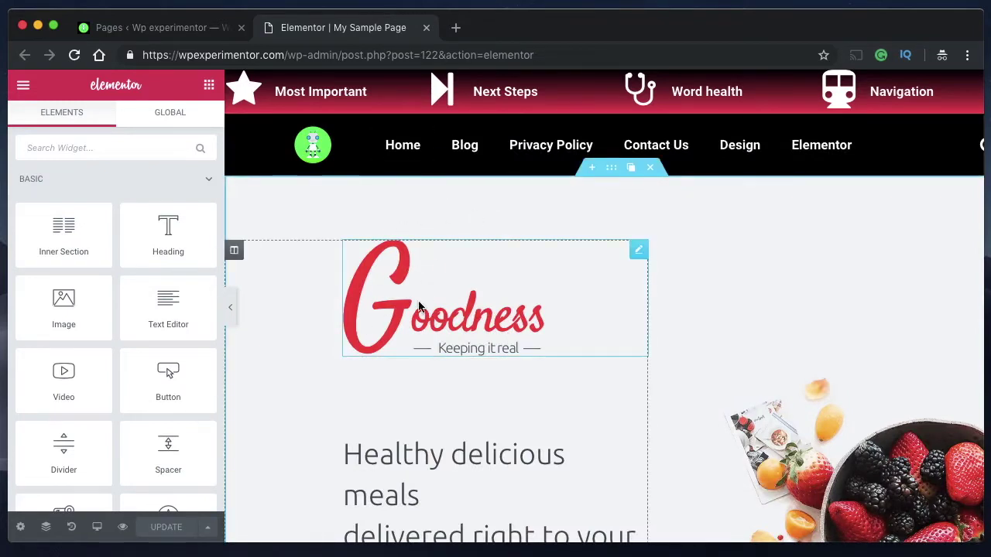
{"action": "left_click", "coordinate": [169, 30]}
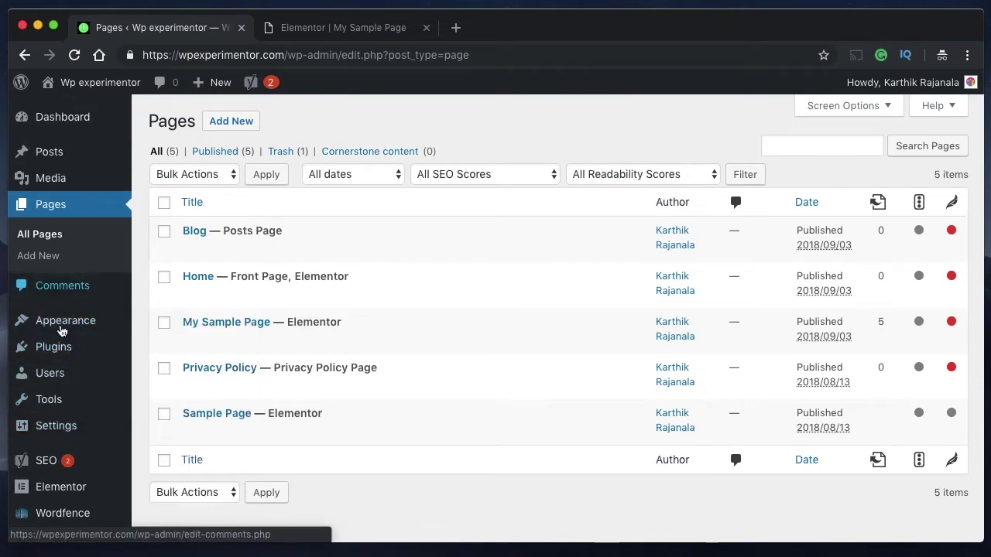
- Under Plugins > Add New, search the plugin directory for 'Duplicate Post'
{"action": "mouse_move", "coordinate": [53, 347]}
{"action": "left_click", "coordinate": [166, 370]}
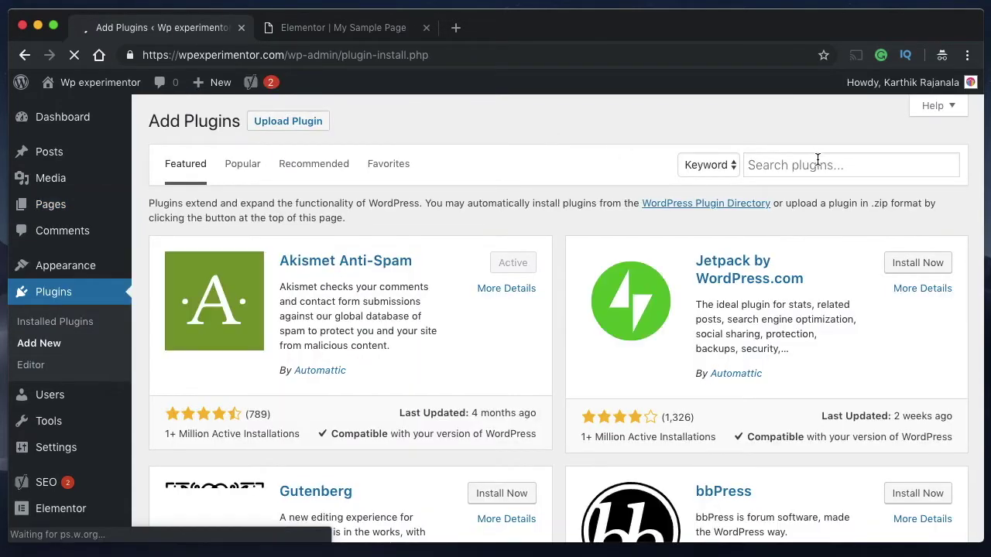
{"action": "left_click", "coordinate": [814, 158]}
{"action": "type", "text": "Dupl"}
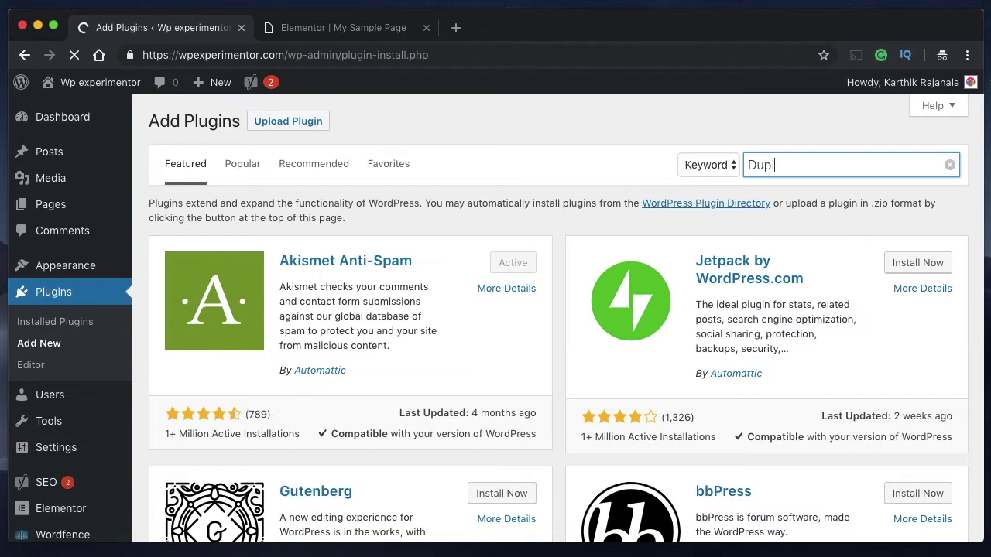
{"action": "type", "text": "icate Post"}
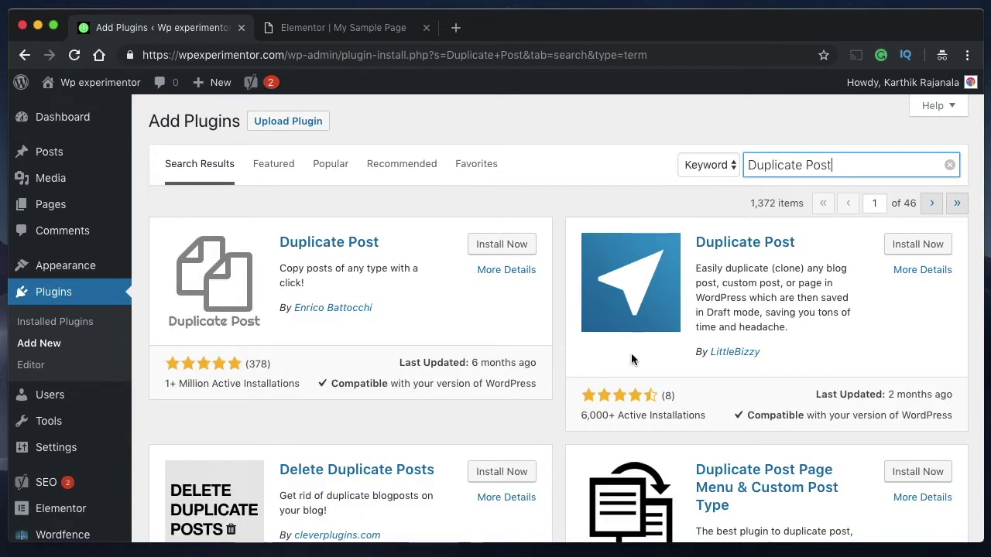
- Install and activate Enrico Battocchi's Duplicate Post, then locate it in Installed Plugins
{"action": "left_click", "coordinate": [496, 252]}
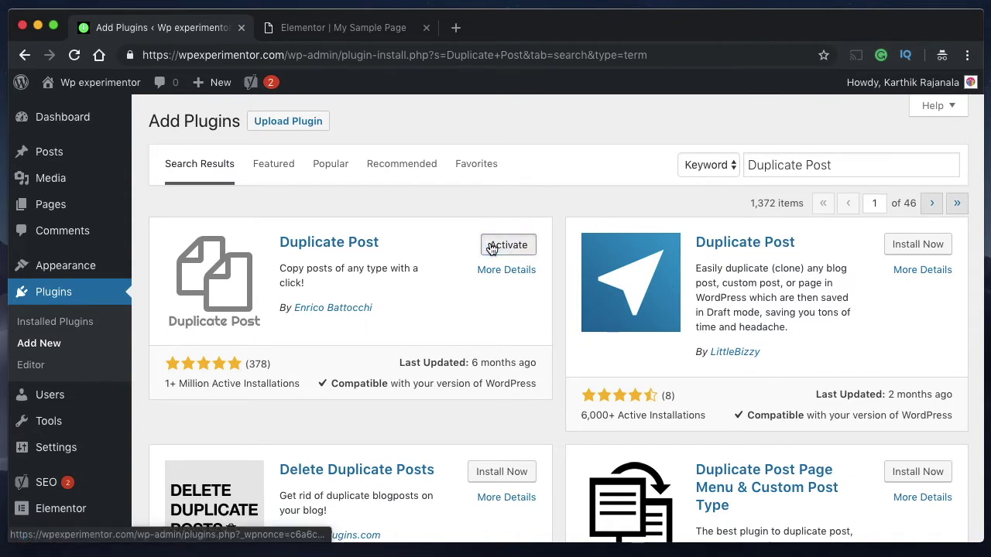
{"action": "left_click", "coordinate": [492, 246]}
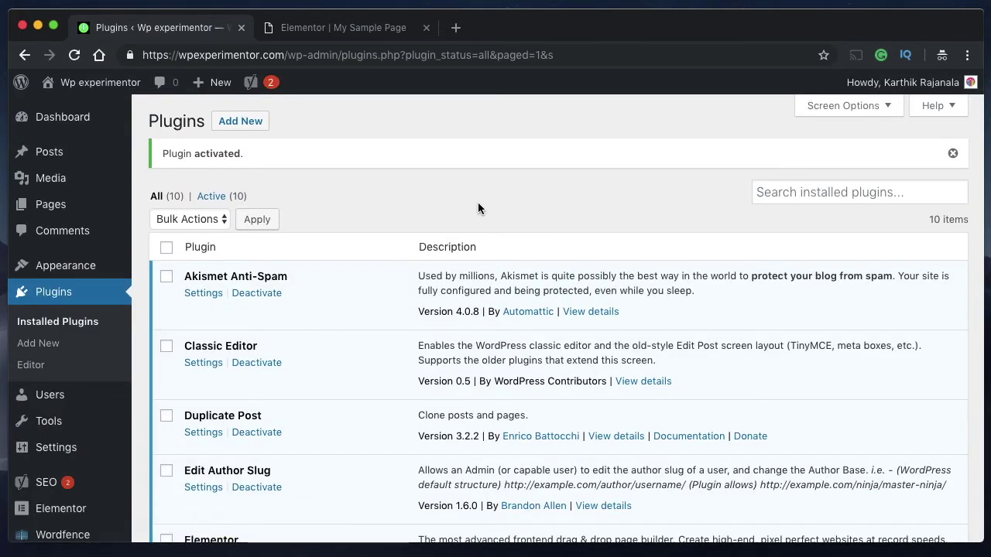
{"action": "scroll", "coordinate": [448, 370], "scroll_direction": "down", "scroll_amount": 6}
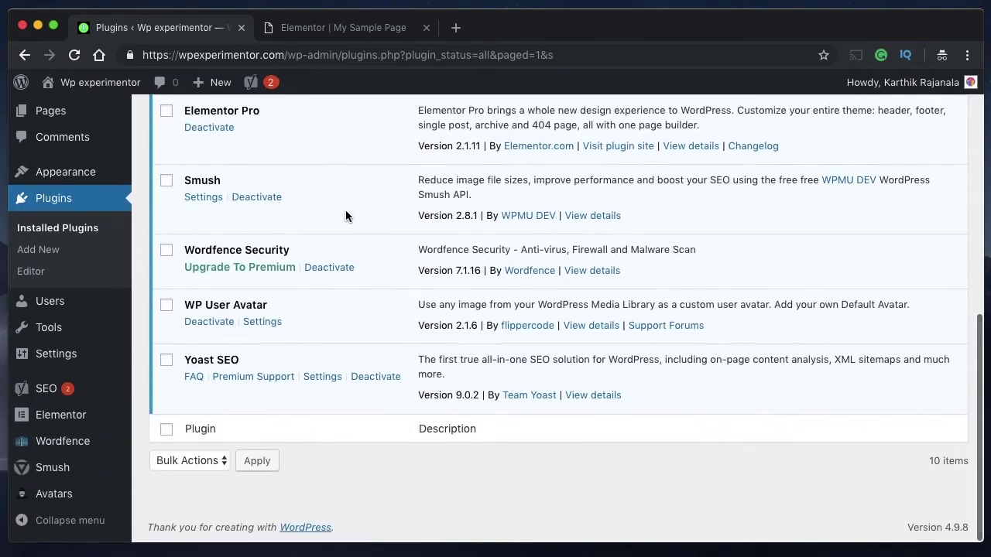
{"action": "scroll", "coordinate": [345, 214], "scroll_direction": "up", "scroll_amount": 2}
{"action": "scroll", "coordinate": [345, 214], "scroll_direction": "up", "scroll_amount": 1}
{"action": "scroll", "coordinate": [346, 214], "scroll_direction": "up", "scroll_amount": 2}
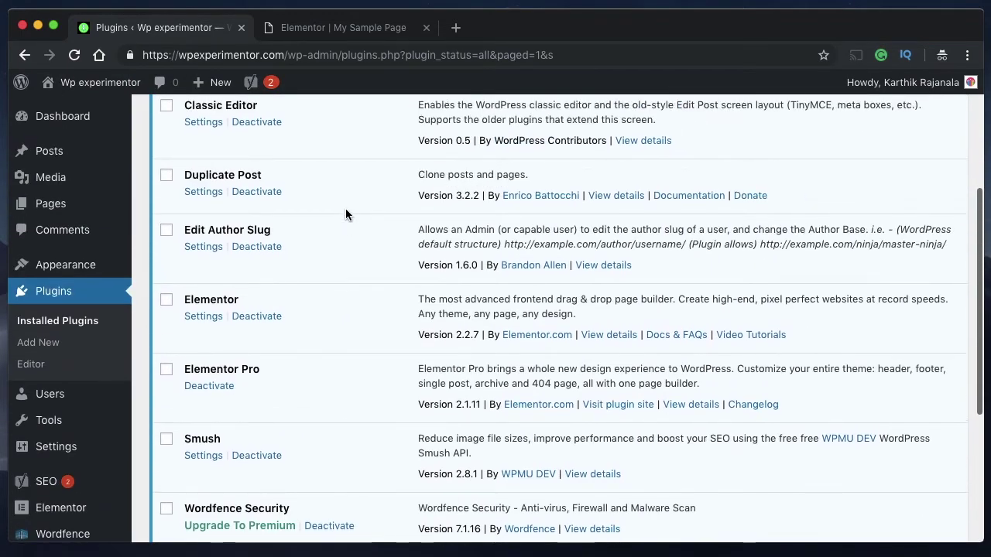
- In Duplicate Post's Permissions settings, enable copying for My Templates and save changes
{"action": "left_click", "coordinate": [205, 195]}
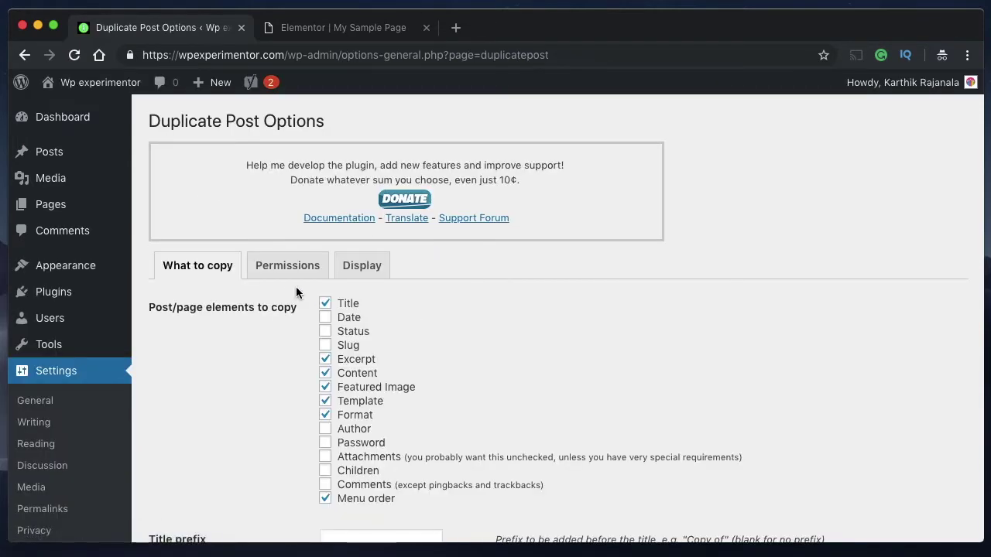
{"action": "left_click", "coordinate": [288, 267]}
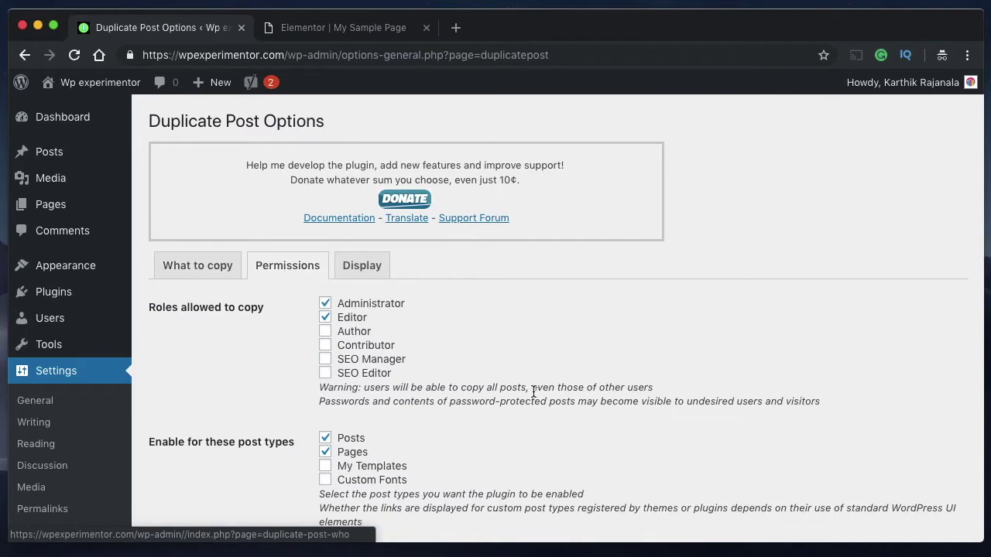
{"action": "scroll", "coordinate": [533, 393], "scroll_direction": "down", "scroll_amount": 3}
{"action": "scroll", "coordinate": [533, 394], "scroll_direction": "up", "scroll_amount": 1}
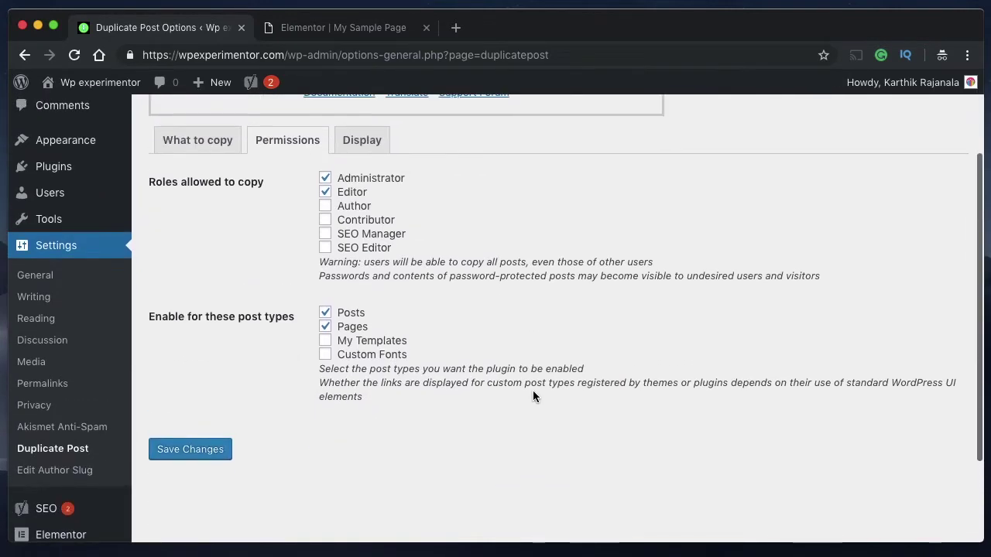
{"action": "left_click", "coordinate": [379, 348]}
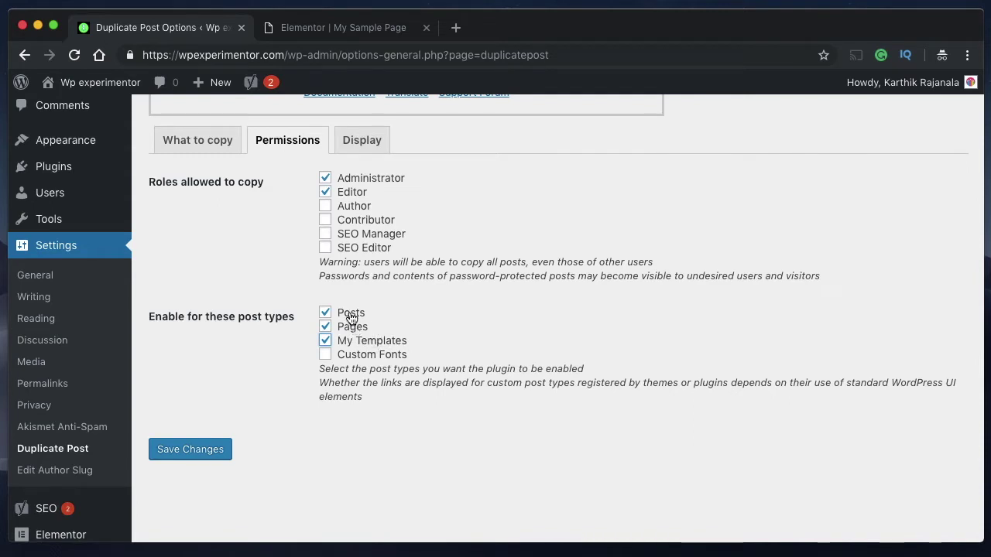
{"action": "left_click", "coordinate": [192, 452]}
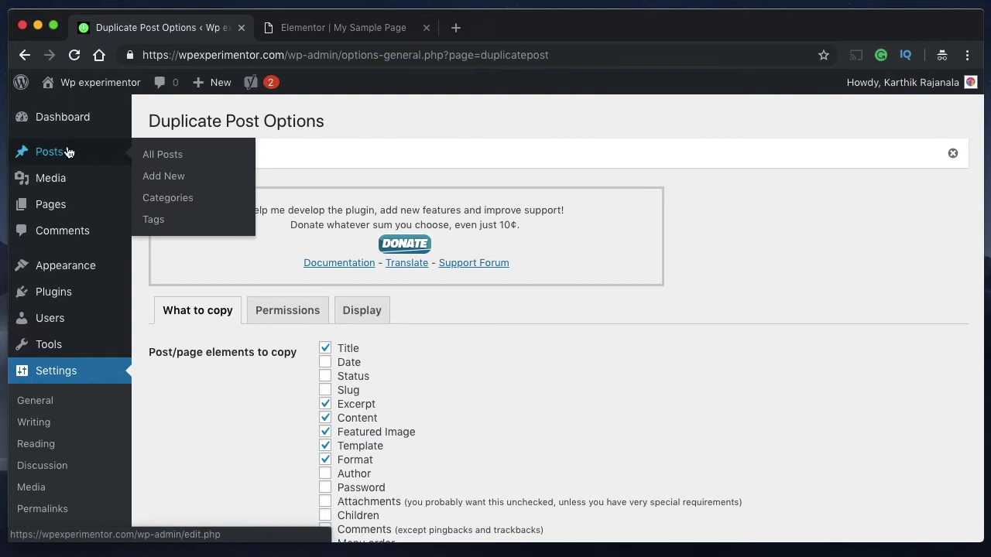
{"action": "mouse_move", "coordinate": [50, 204]}
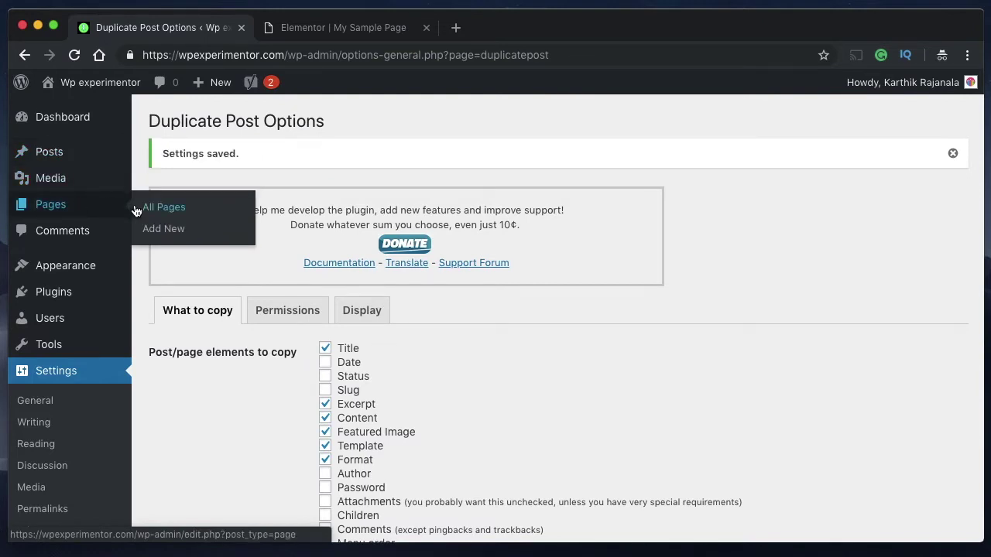
- Use the Clone link on My Sample Page in All Pages to create a draft copy
{"action": "left_click", "coordinate": [149, 212], "text": "super"}
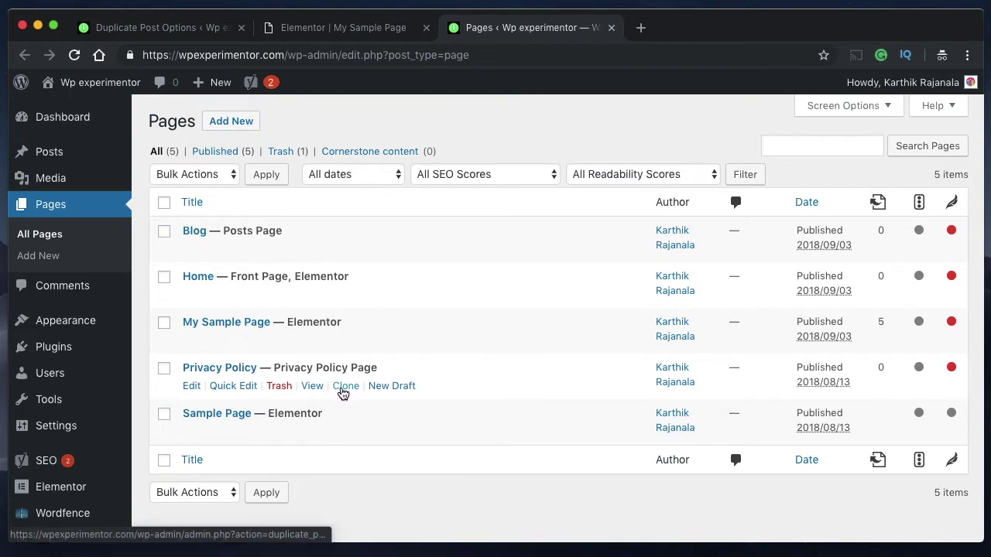
{"action": "mouse_move", "coordinate": [412, 330]}
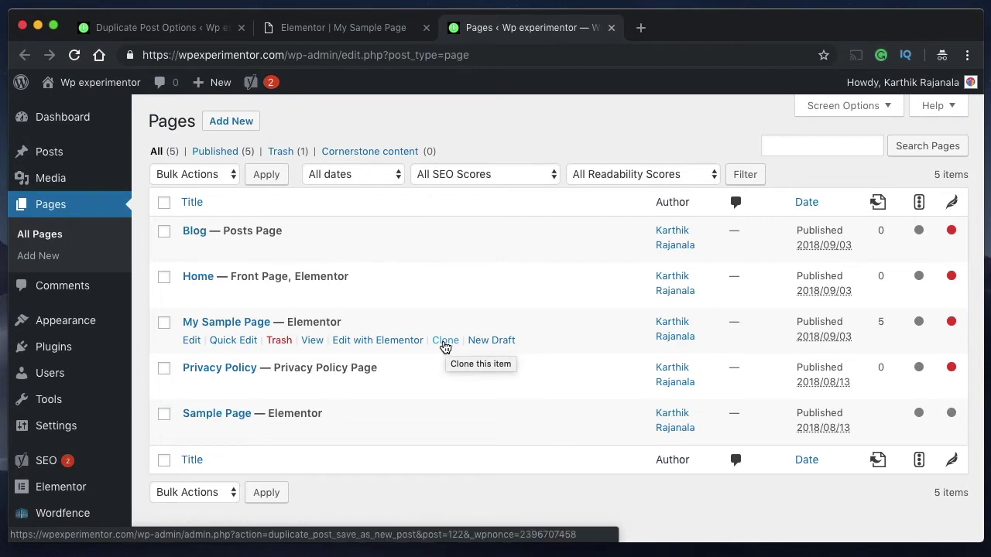
{"action": "left_click", "coordinate": [445, 344]}
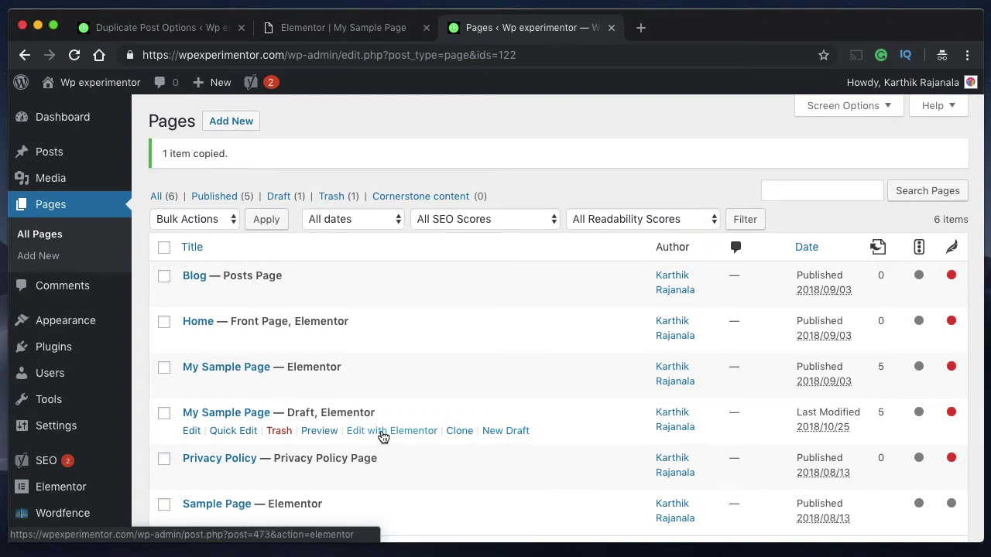
- Open the My Sample Page draft in Elementor, confirm its design matches, then close it
{"action": "left_click", "coordinate": [382, 437]}
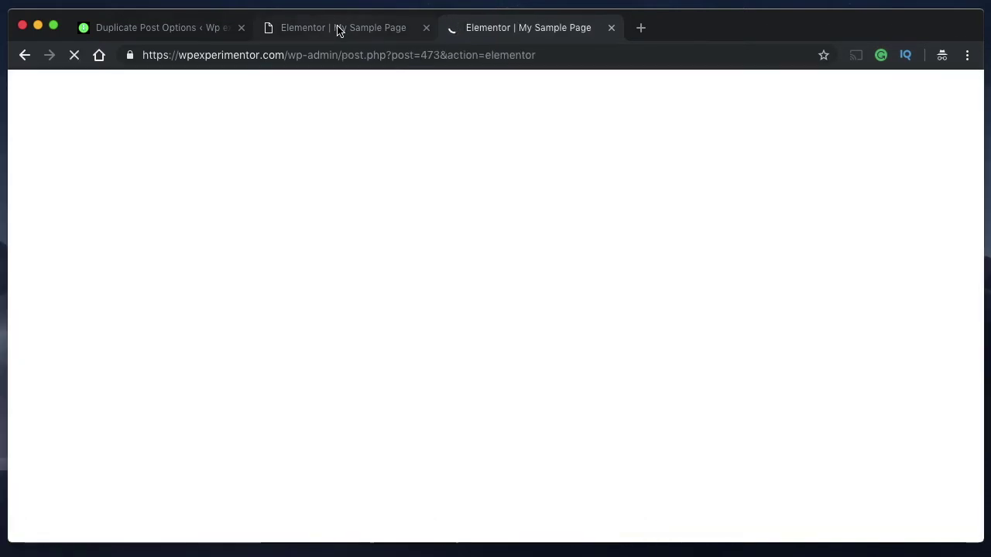
{"action": "left_click", "coordinate": [339, 28]}
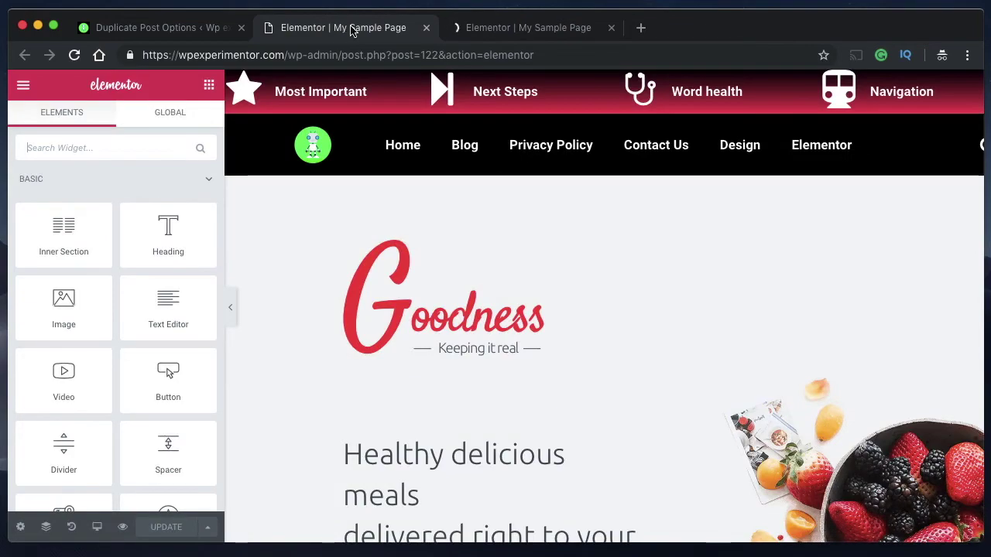
{"action": "left_click", "coordinate": [506, 31]}
{"action": "left_click", "coordinate": [366, 25]}
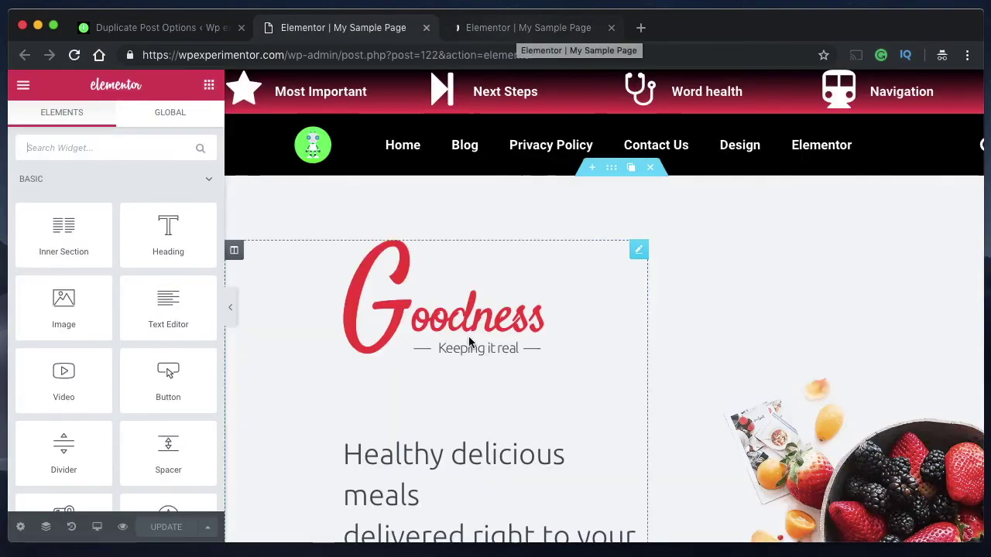
{"action": "scroll", "coordinate": [469, 343], "scroll_direction": "down", "scroll_amount": 10}
{"action": "scroll", "coordinate": [469, 343], "scroll_direction": "down", "scroll_amount": 5}
{"action": "scroll", "coordinate": [470, 343], "scroll_direction": "up", "scroll_amount": 15}
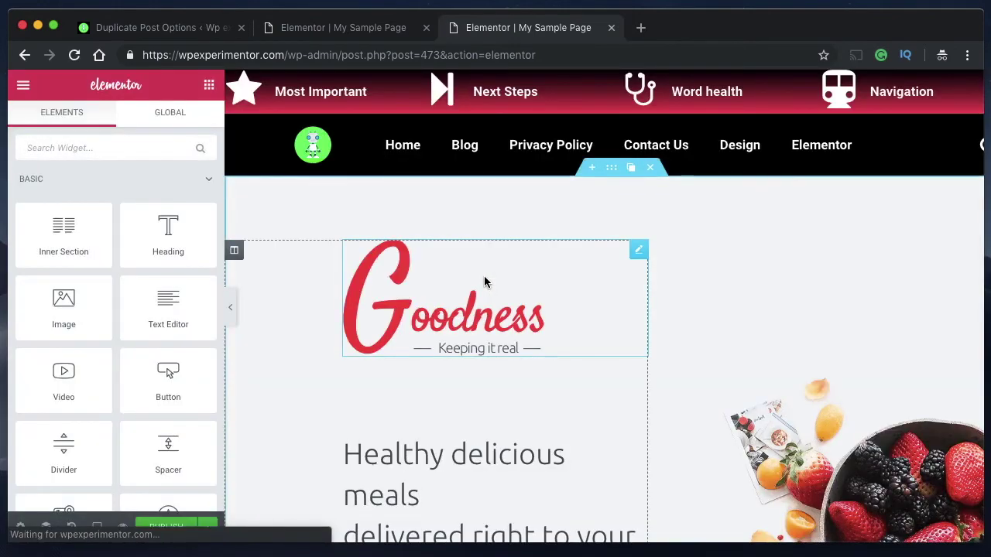
{"action": "scroll", "coordinate": [484, 282], "scroll_direction": "down", "scroll_amount": 4}
{"action": "scroll", "coordinate": [484, 281], "scroll_direction": "down", "scroll_amount": 5}
{"action": "scroll", "coordinate": [484, 281], "scroll_direction": "down", "scroll_amount": 10}
{"action": "scroll", "coordinate": [484, 279], "scroll_direction": "down", "scroll_amount": 10}
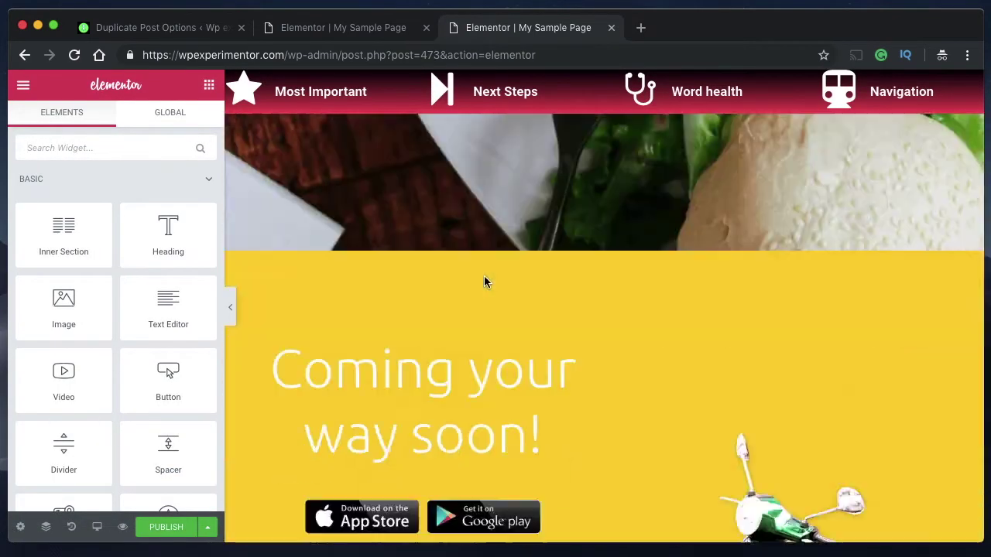
{"action": "scroll", "coordinate": [484, 276], "scroll_direction": "down", "scroll_amount": 8}
{"action": "left_click", "coordinate": [611, 28]}
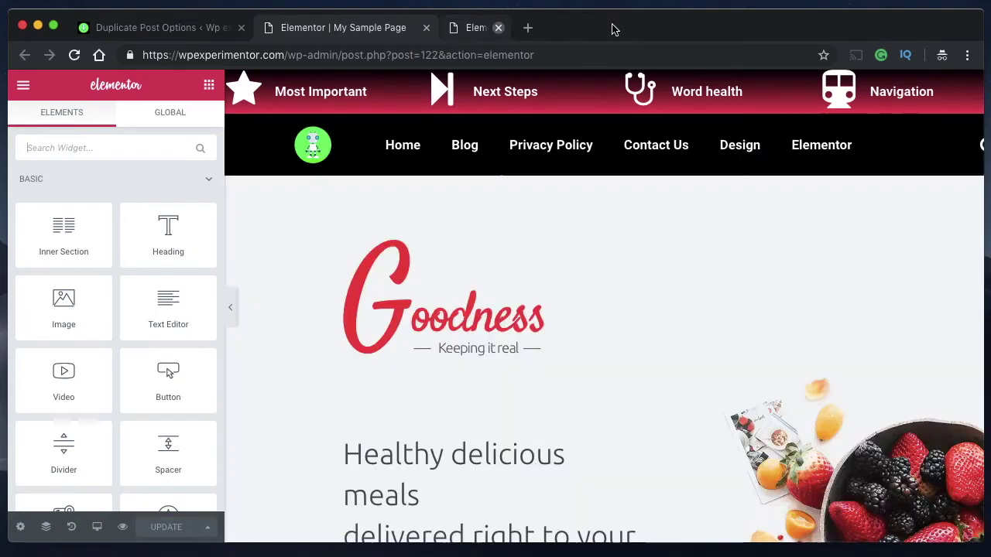
- Go to Elementor's My Templates list and clone the Main Sidebar template as a draft
{"action": "left_click", "coordinate": [120, 35]}
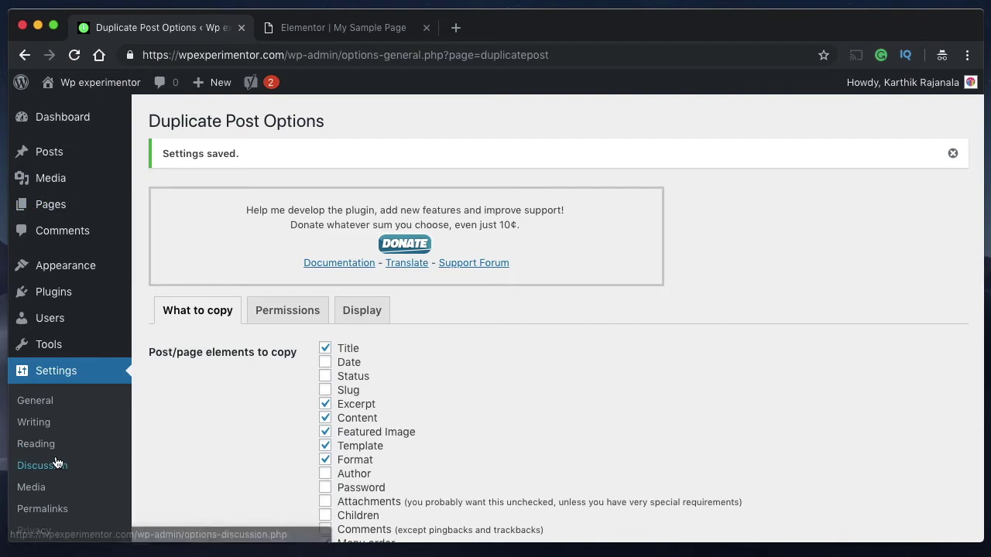
{"action": "scroll", "coordinate": [55, 462], "scroll_direction": "down", "scroll_amount": 5}
{"action": "mouse_move", "coordinate": [61, 415]}
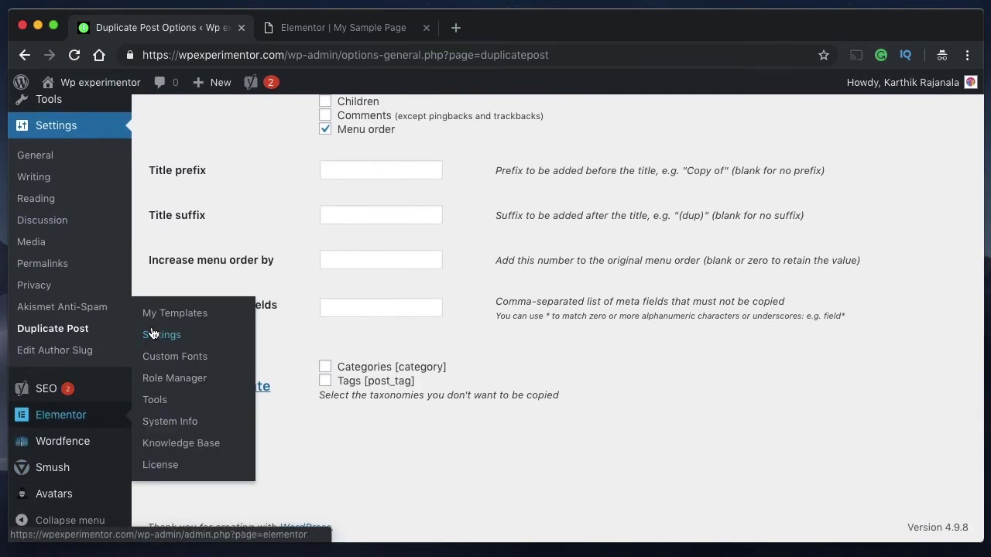
{"action": "left_click", "coordinate": [149, 313]}
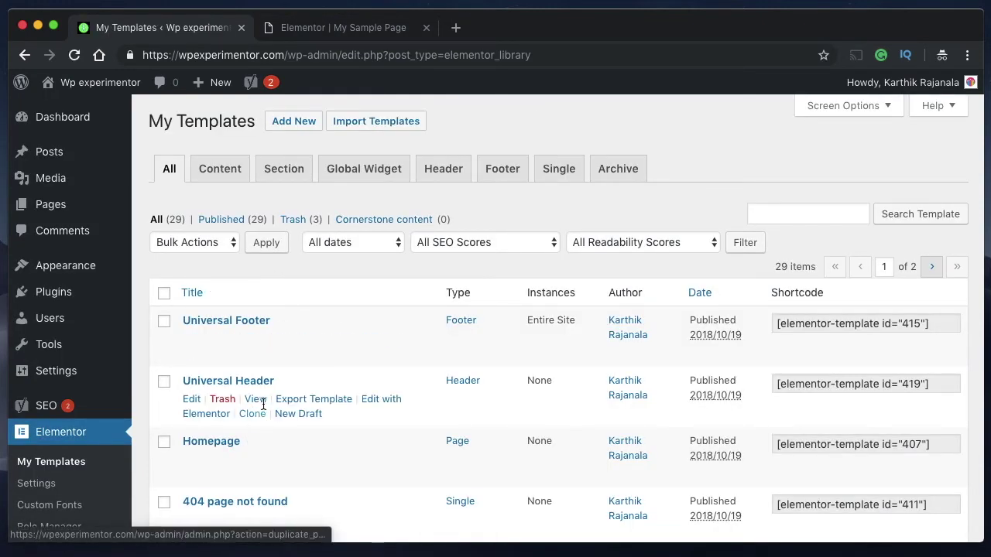
{"action": "scroll", "coordinate": [255, 348], "scroll_direction": "down", "scroll_amount": 3}
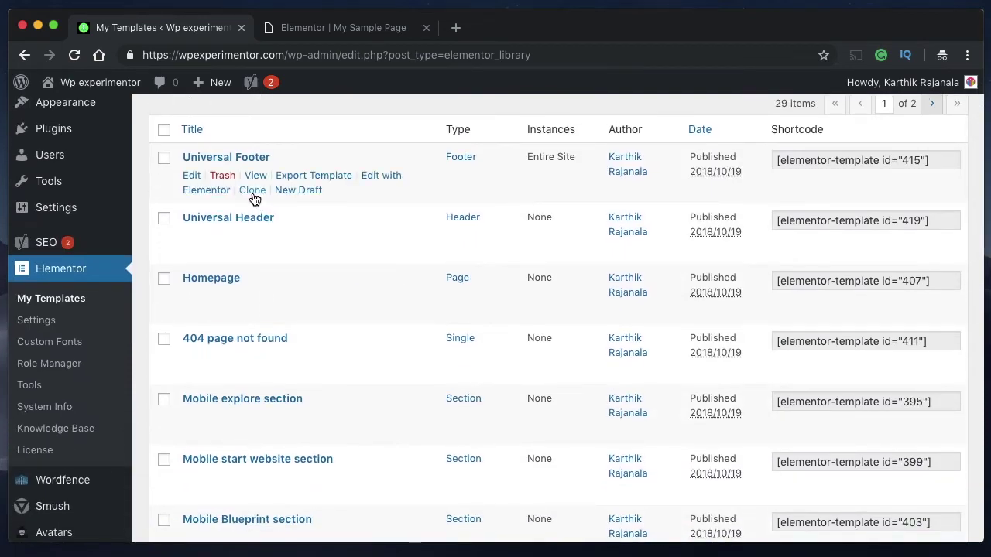
{"action": "scroll", "coordinate": [248, 344], "scroll_direction": "down", "scroll_amount": 3}
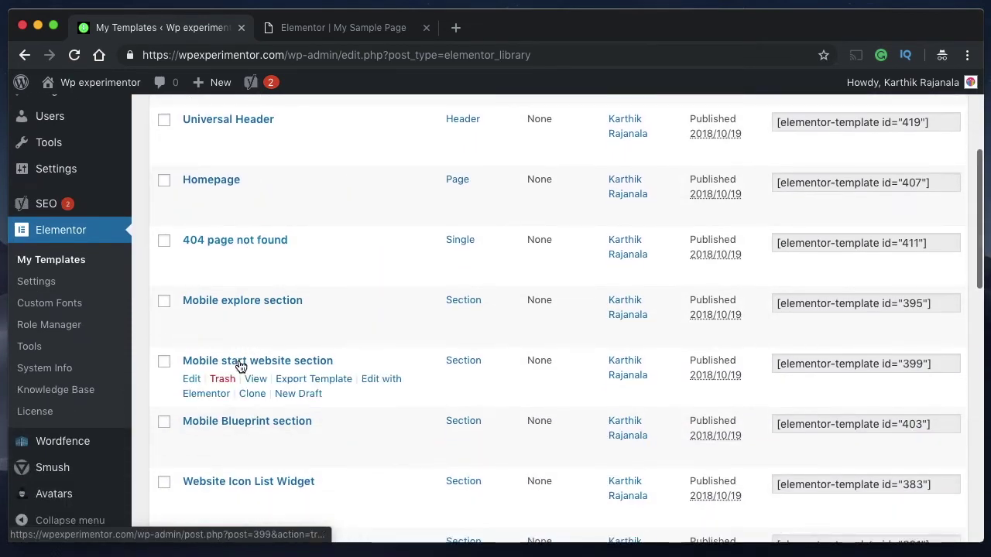
{"action": "scroll", "coordinate": [242, 434], "scroll_direction": "down", "scroll_amount": 4}
{"action": "scroll", "coordinate": [242, 435], "scroll_direction": "down", "scroll_amount": 1}
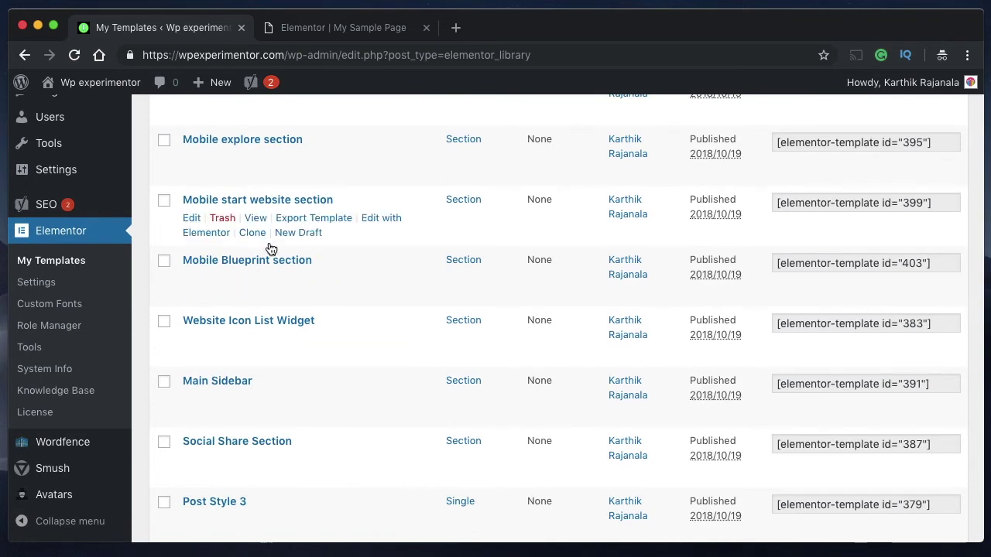
{"action": "scroll", "coordinate": [279, 387], "scroll_direction": "down", "scroll_amount": 3}
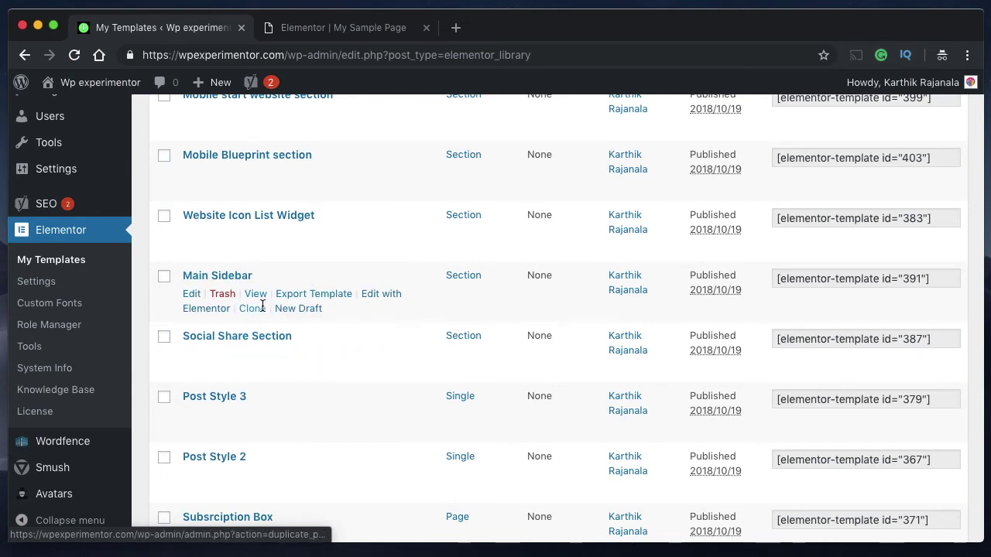
{"action": "left_click", "coordinate": [263, 310]}
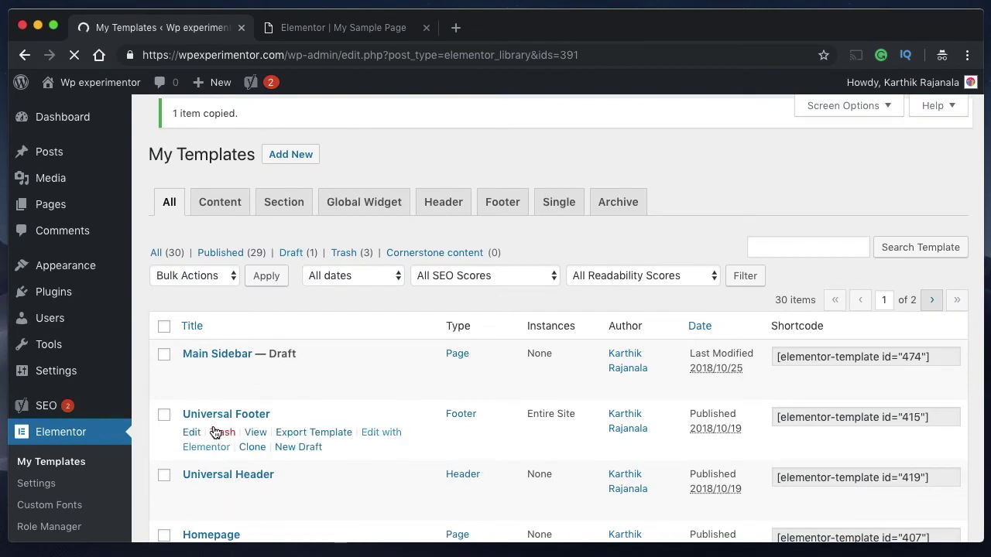
- Tick Main Sidebar draft, Universal Footer, Universal Header, Homepage and 404 templates; choose Clone bulk action
{"action": "scroll", "coordinate": [218, 434], "scroll_direction": "down", "scroll_amount": 2}
{"action": "left_click", "coordinate": [193, 195]}
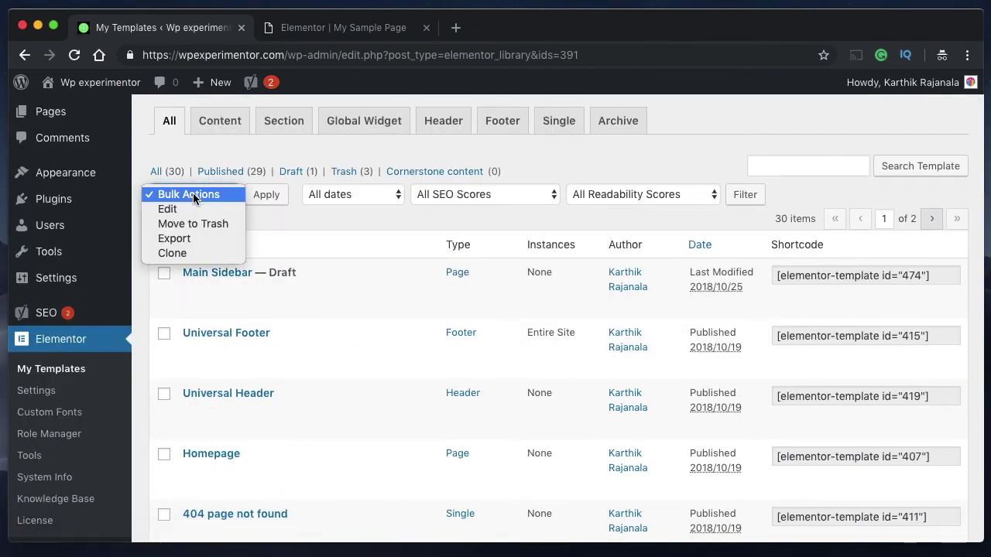
{"action": "left_click", "coordinate": [311, 212]}
{"action": "mouse_move", "coordinate": [294, 286]}
{"action": "left_click", "coordinate": [165, 275]}
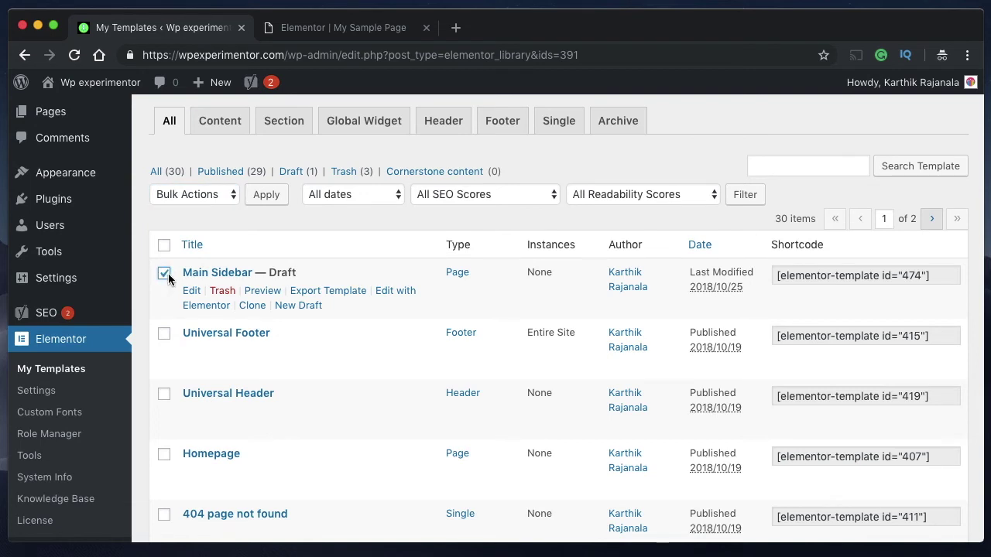
{"action": "left_click", "coordinate": [164, 334]}
{"action": "left_click", "coordinate": [164, 394]}
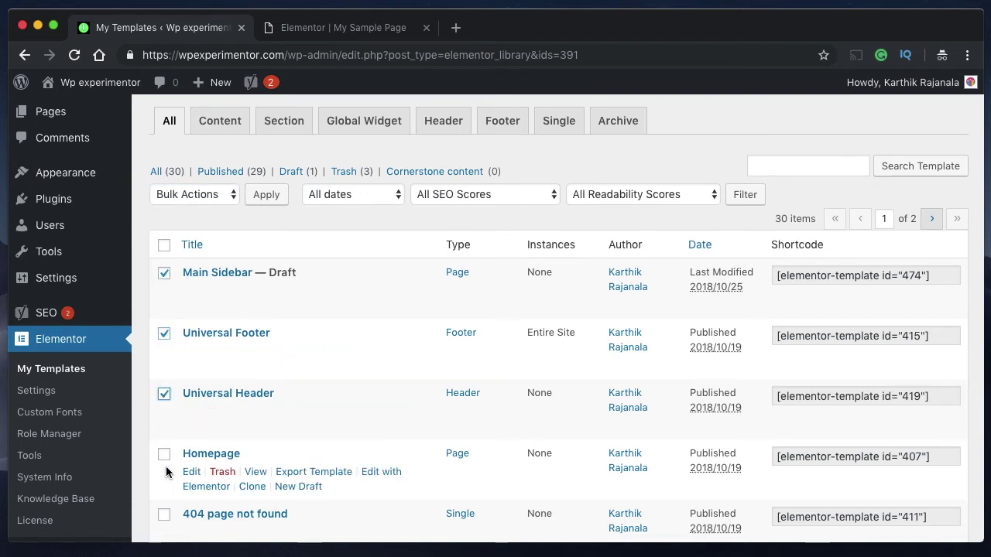
{"action": "left_click", "coordinate": [164, 454]}
{"action": "left_click", "coordinate": [164, 514]}
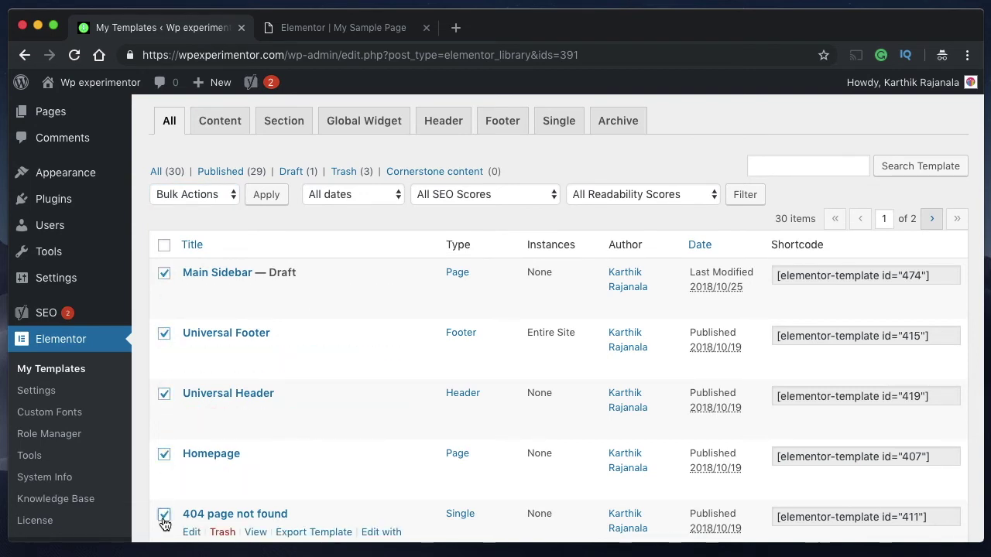
{"action": "left_click", "coordinate": [186, 196]}
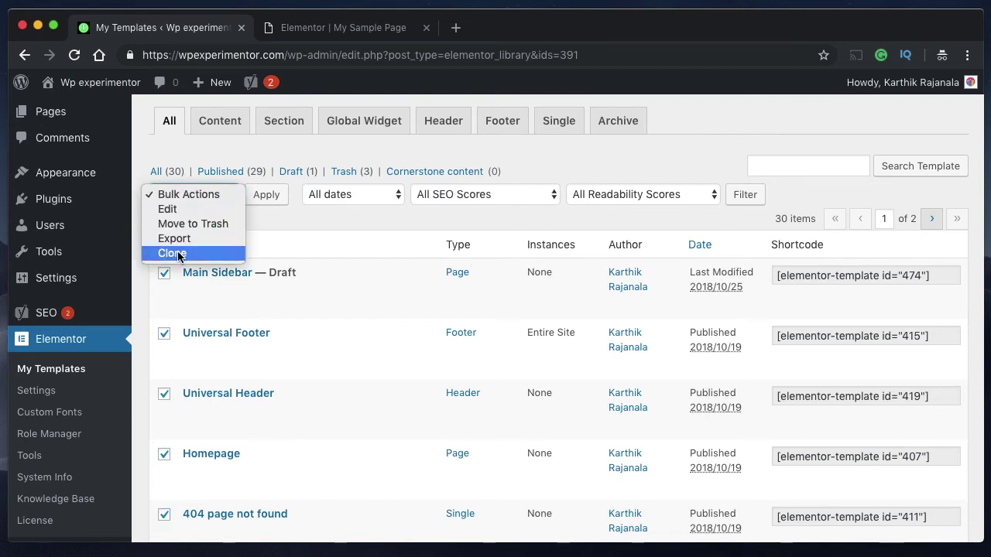
{"action": "left_click", "coordinate": [277, 240]}
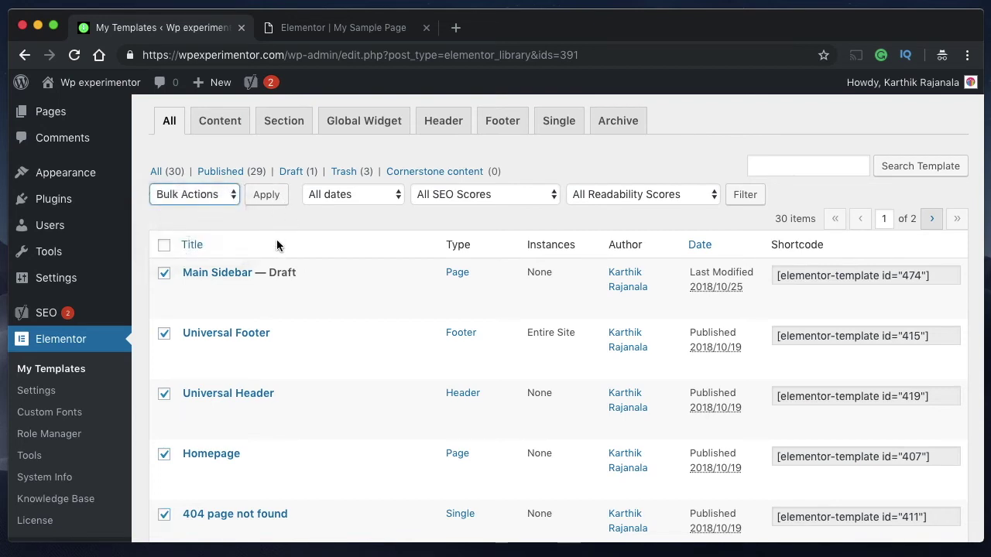